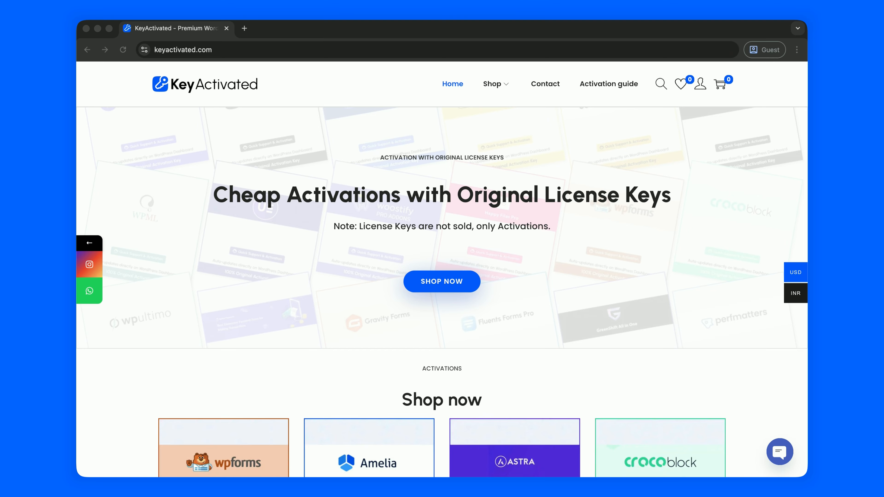
# Step: Add the $12 Amelia Booking 1 Domain Activation to the cart, view checkout, then reopen the cart
pyautogui.click(661, 87)
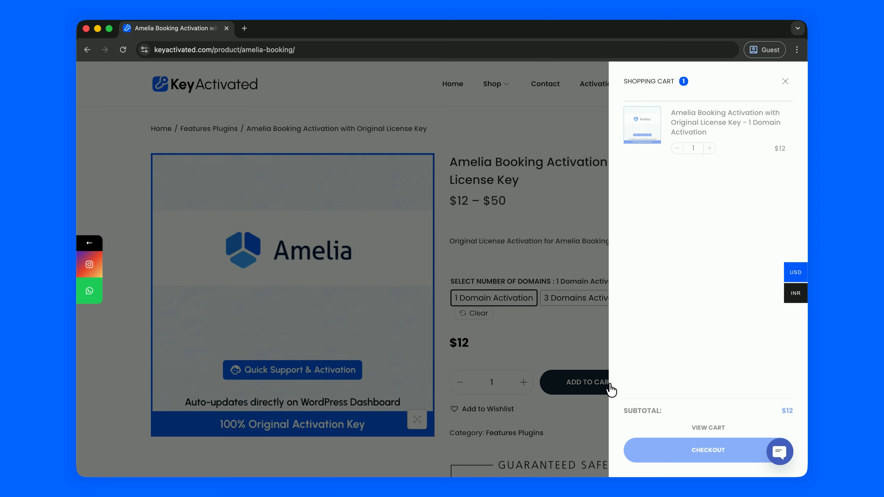
pyautogui.click(678, 458)
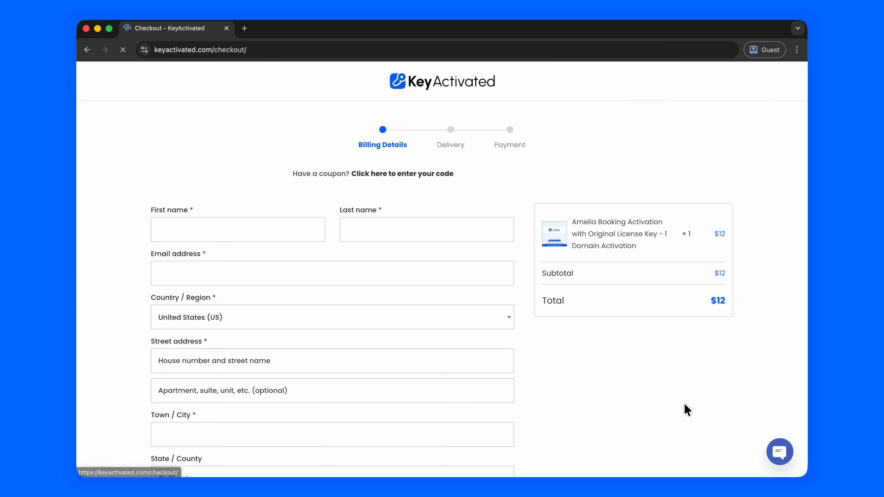
pyautogui.scroll(-6, 555, 345)
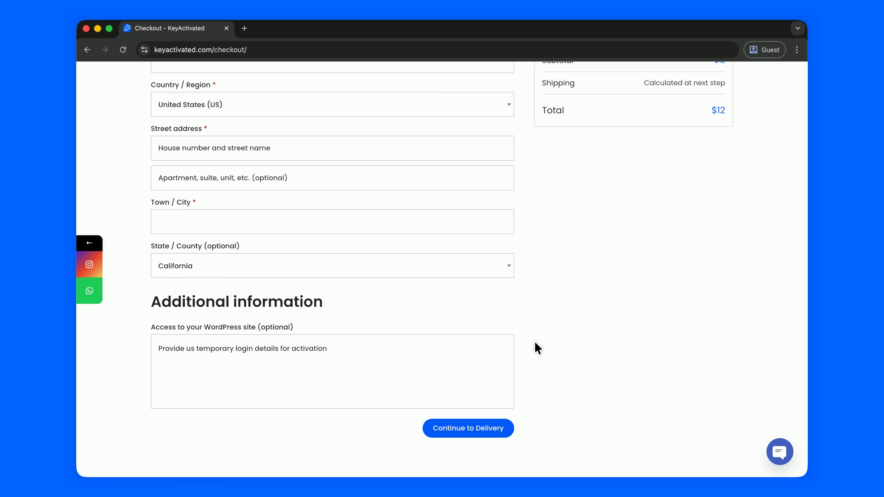
pyautogui.scroll(6, 547, 331)
pyautogui.click(461, 84)
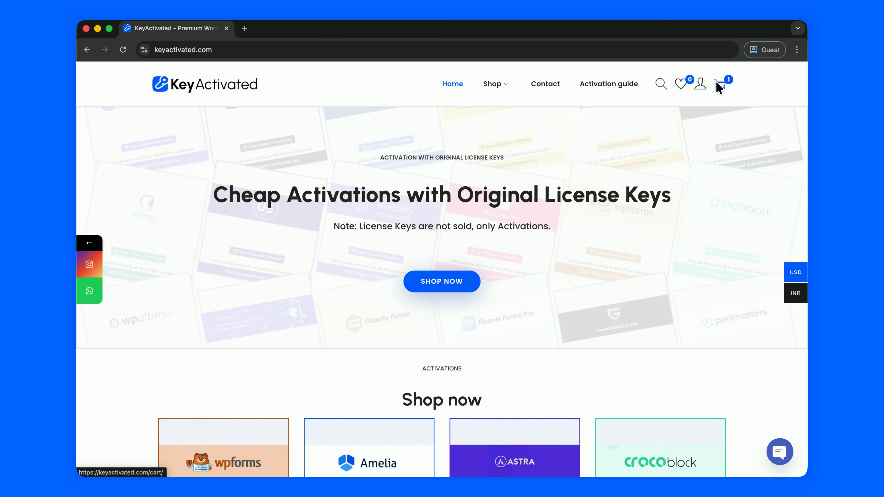
pyautogui.click(719, 85)
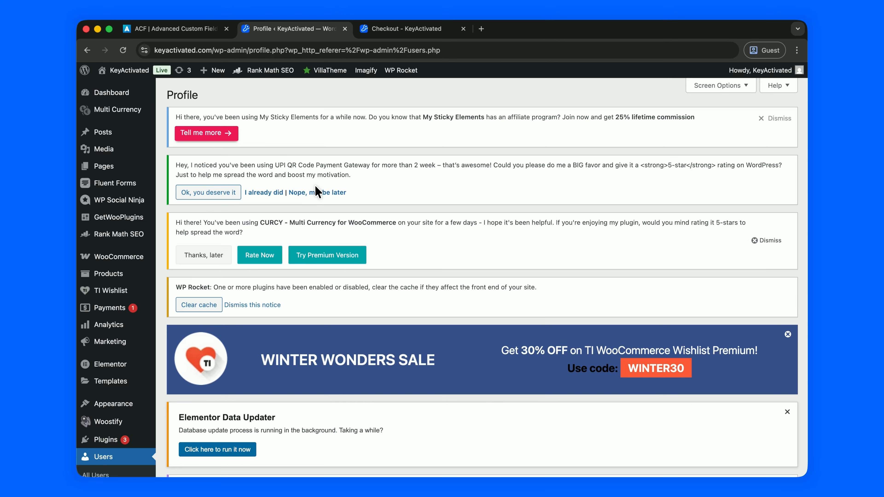
# Step: Search plugins for 'aam', confirm Advanced Access Manager is Active, and open the AAM page
pyautogui.scroll(-5, 316, 192)
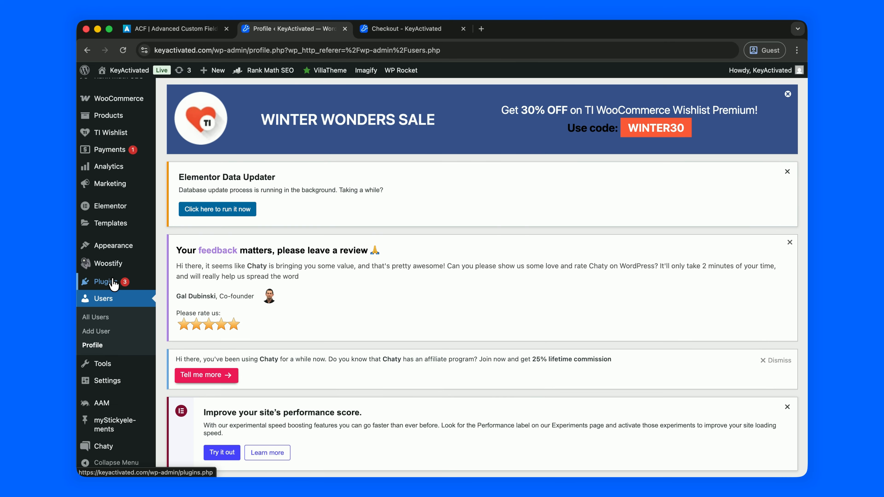
pyautogui.moveTo(104, 282)
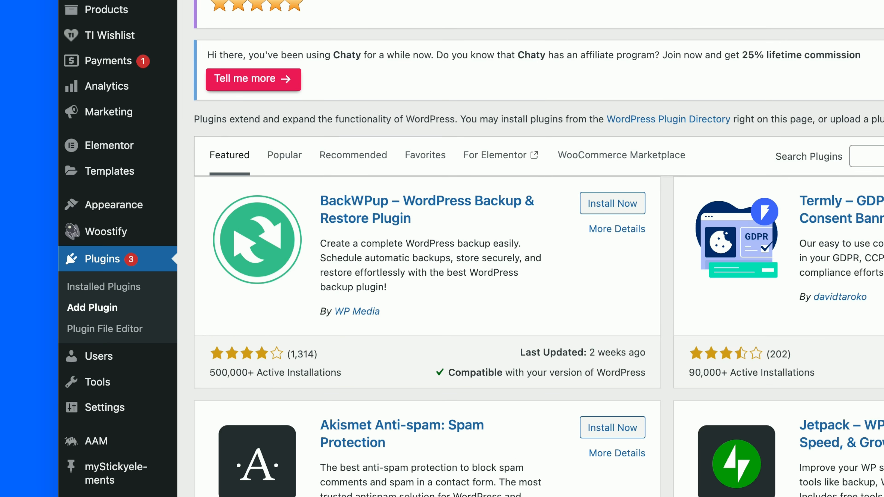
pyautogui.click(862, 158)
pyautogui.write('aam')
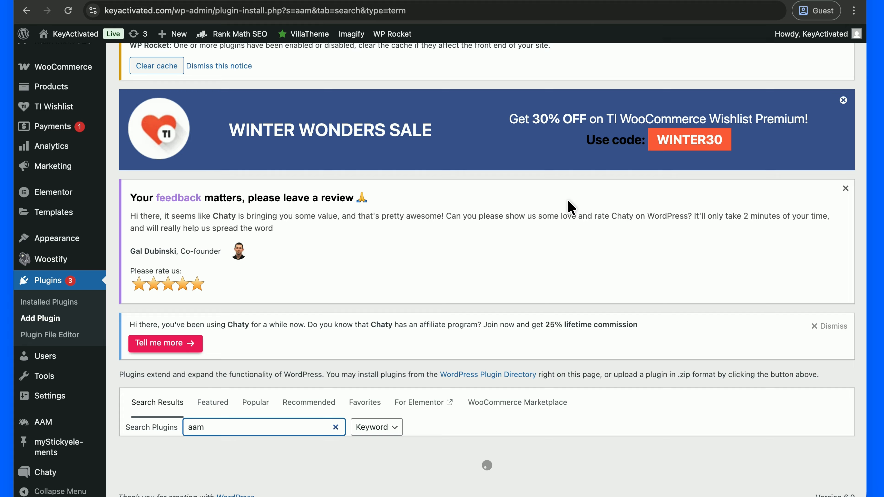
pyautogui.scroll(-6, 545, 232)
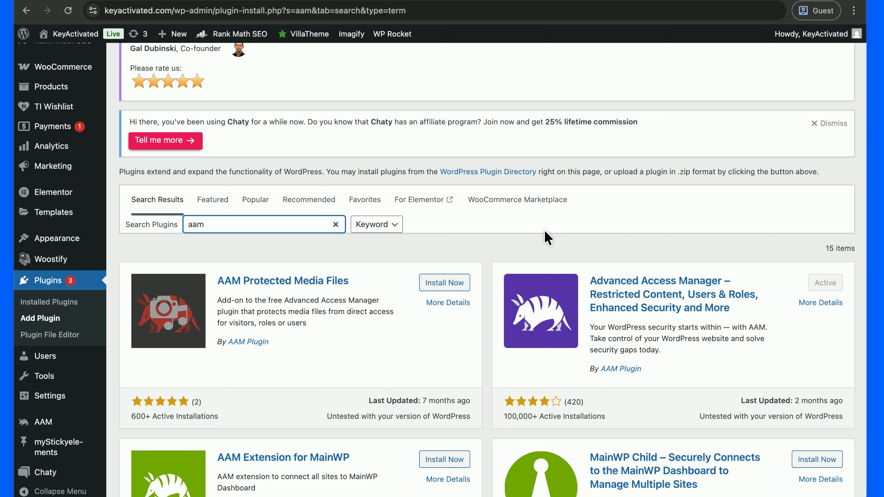
pyautogui.scroll(-1, 545, 231)
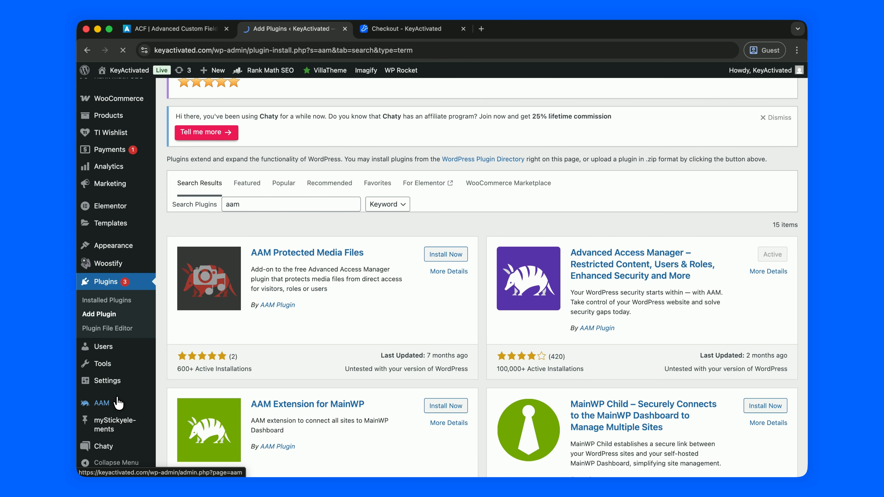
pyautogui.scroll(-15, 212, 282)
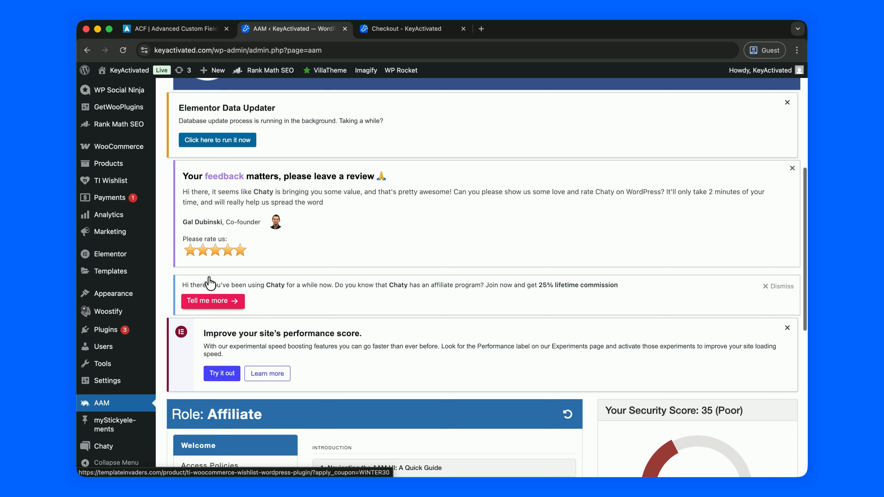
pyautogui.scroll(1, 208, 280)
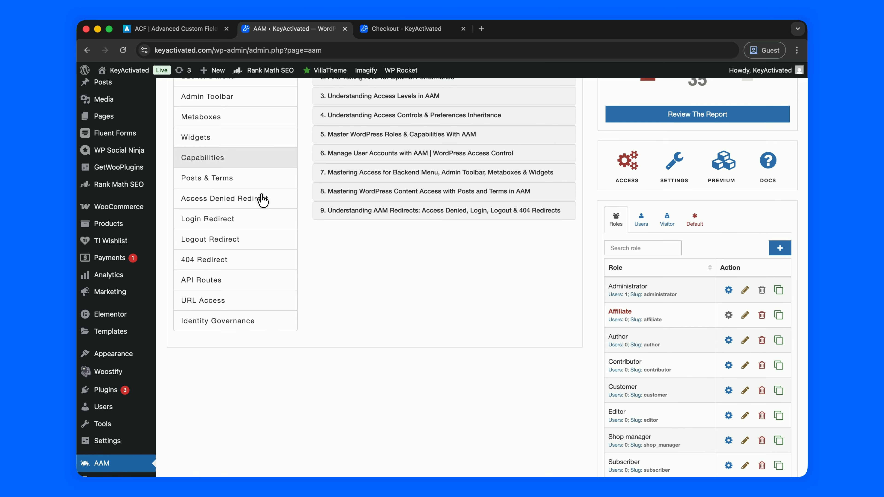
pyautogui.scroll(-1, 251, 157)
pyautogui.moveTo(114, 404)
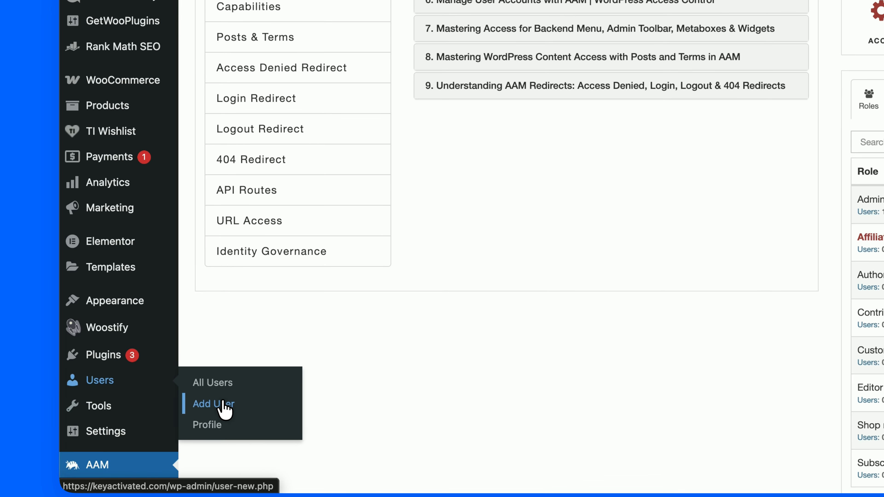
# Step: Start a new user and fill in a temporary username and e-mail address
pyautogui.click(225, 404)
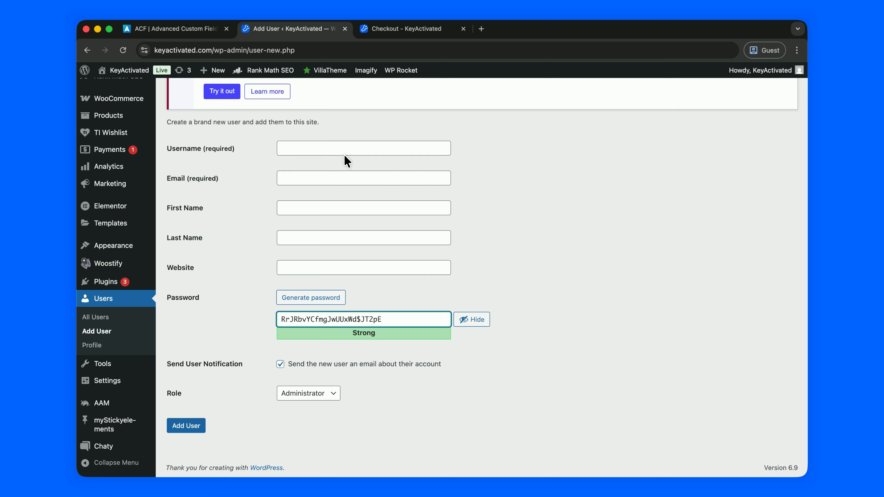
pyautogui.click(397, 94)
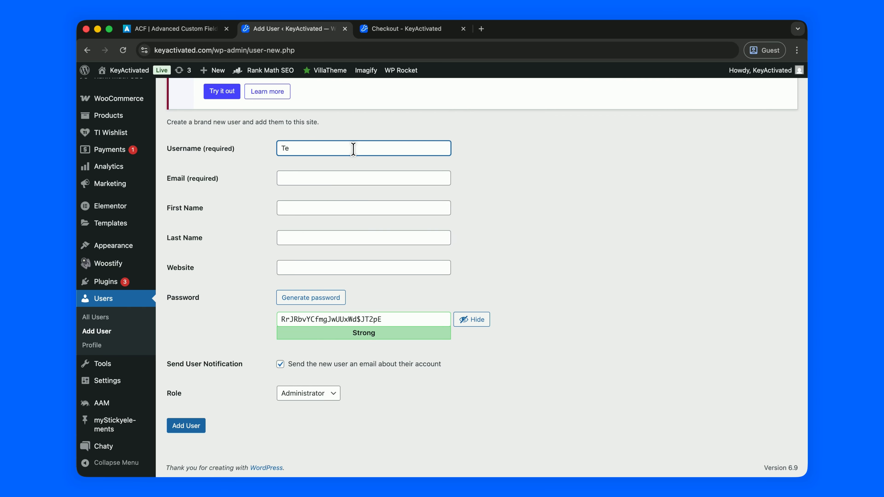
pyautogui.click(329, 178)
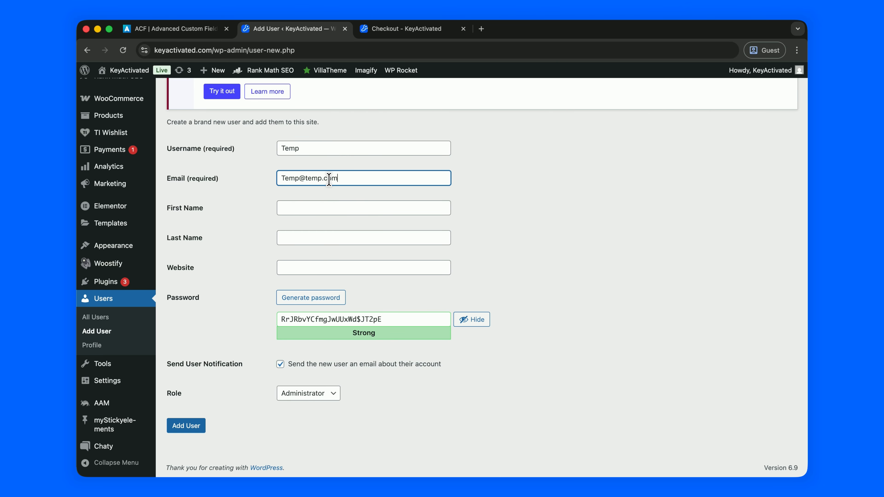
pyautogui.click(235, 263)
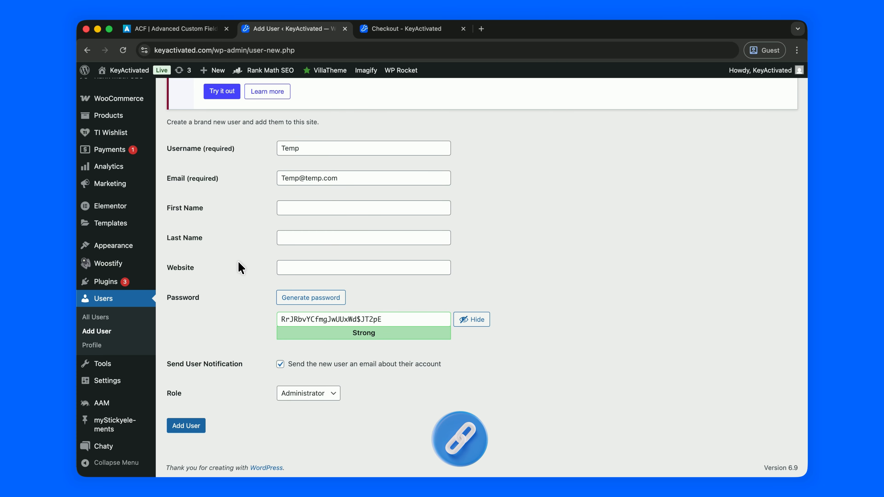
# Step: Replace the generated password with a custom one, keep the Administrator role, and add the user
pyautogui.scroll(-1, 248, 294)
pyautogui.tripleClick(319, 323)
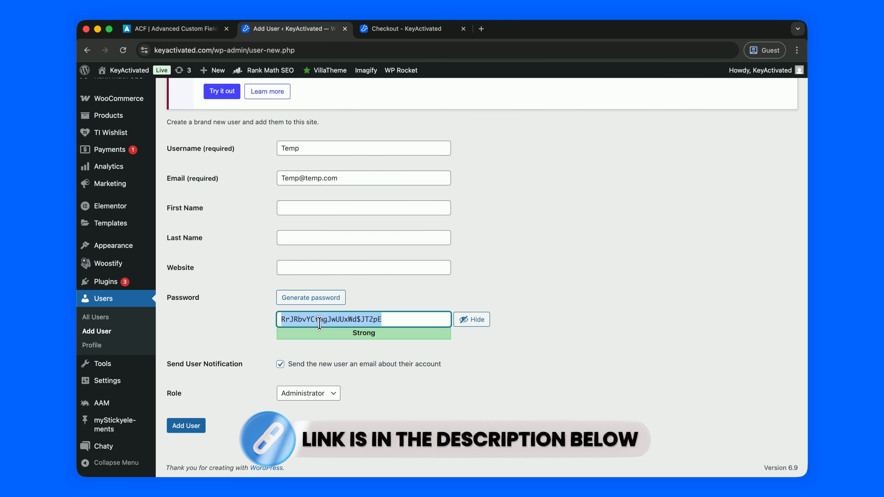
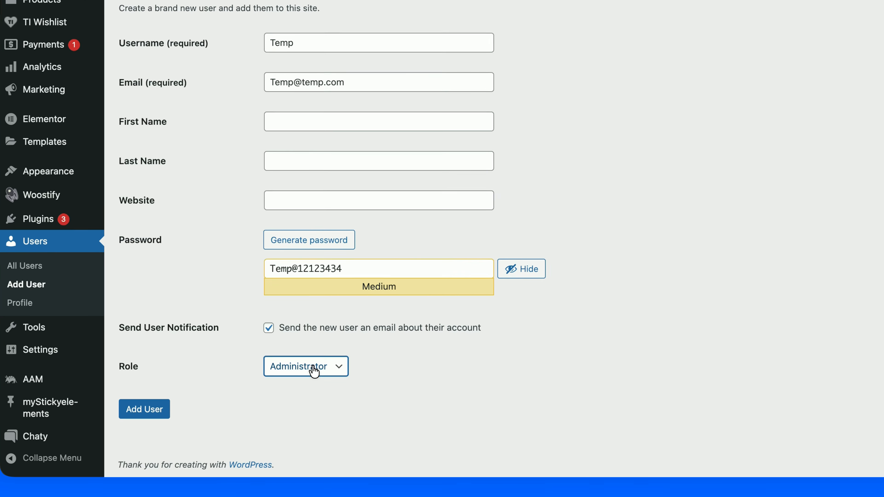
pyautogui.click(315, 395)
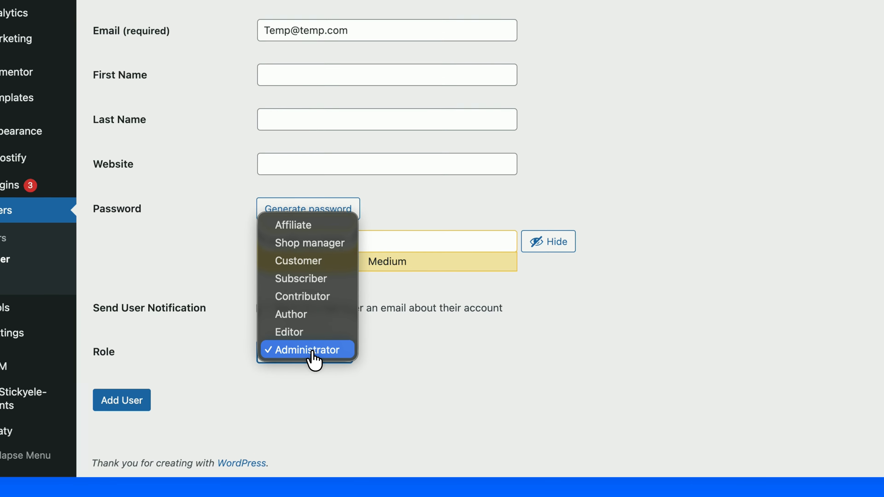
pyautogui.click(310, 393)
pyautogui.click(122, 399)
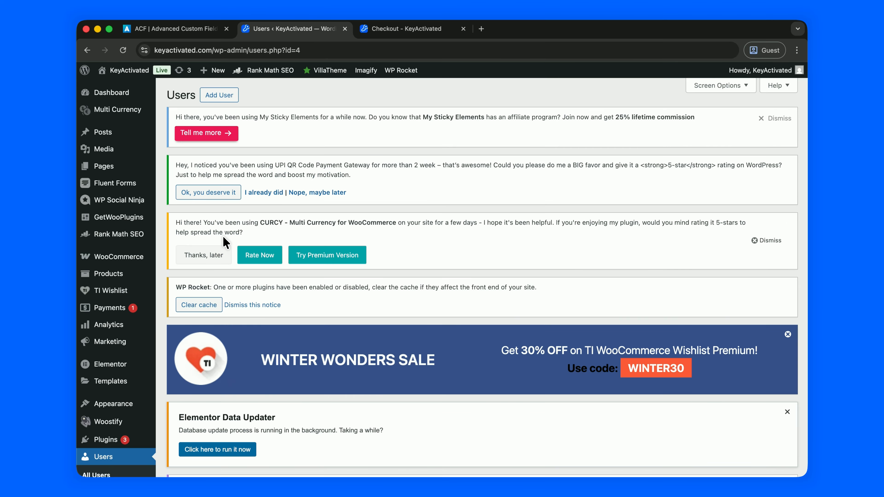
# Step: Switch AAM to Users and open the temporary user's Backend Menu access list
pyautogui.scroll(-10, 223, 244)
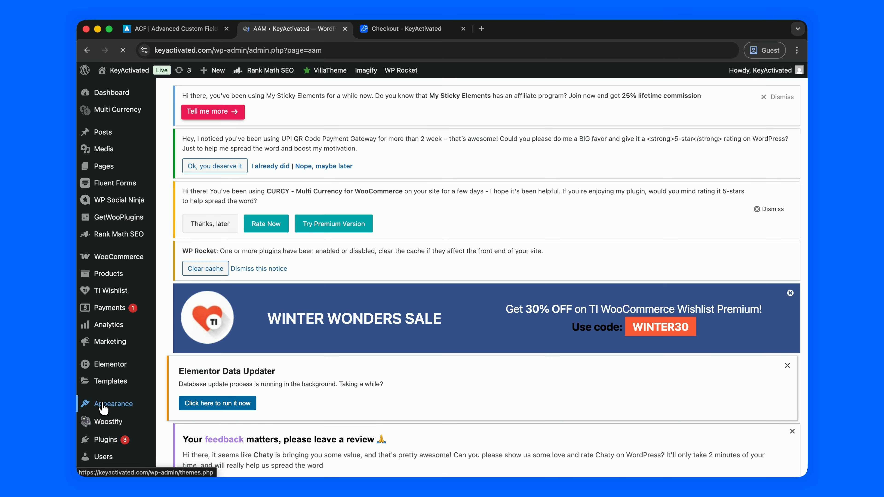
pyautogui.scroll(-13, 337, 357)
pyautogui.scroll(-6, 337, 356)
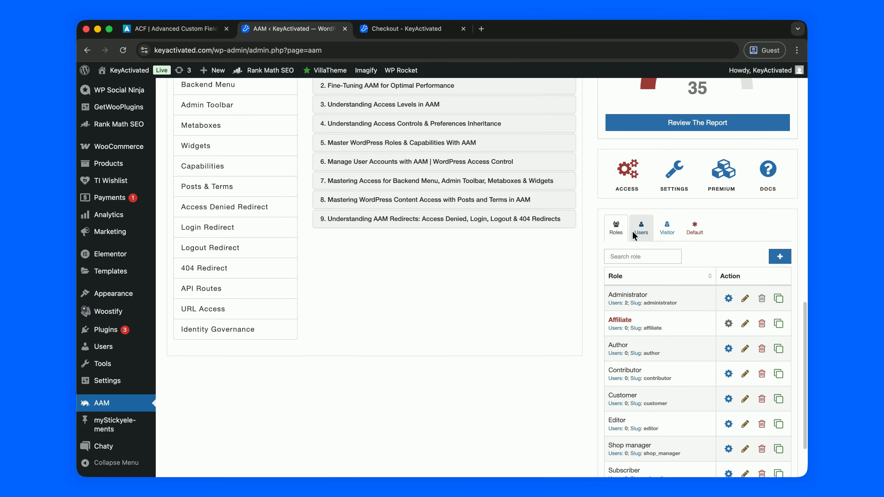
pyautogui.click(641, 228)
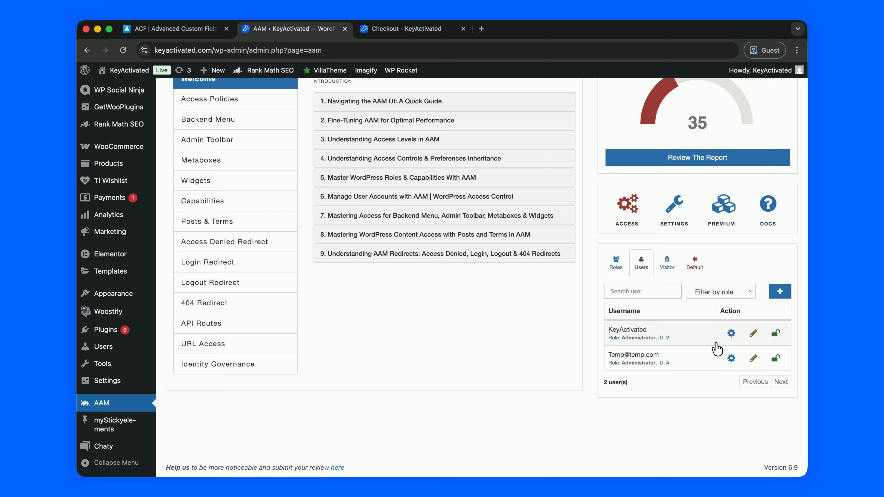
pyautogui.click(731, 359)
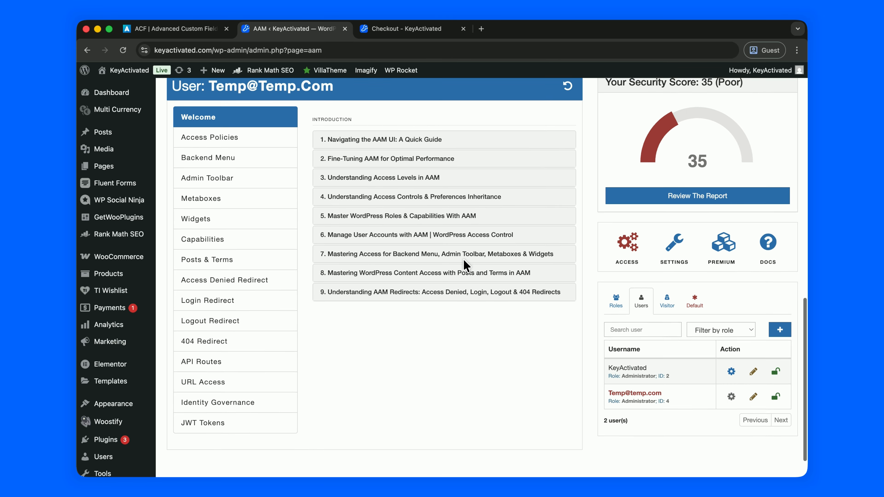
pyautogui.click(249, 209)
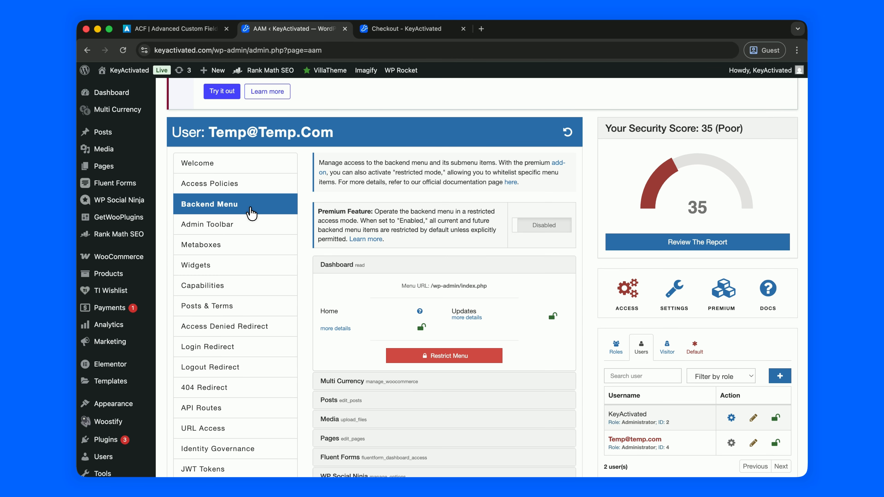
pyautogui.scroll(-5, 276, 240)
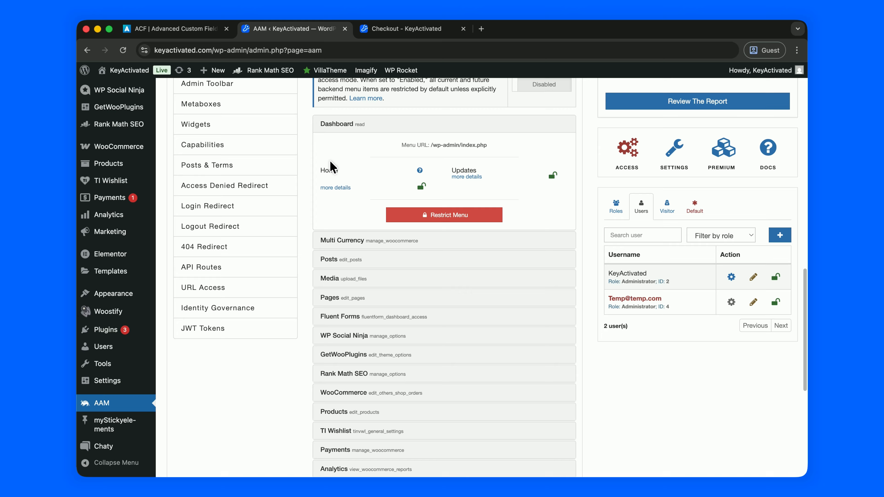
pyautogui.scroll(5, 114, 105)
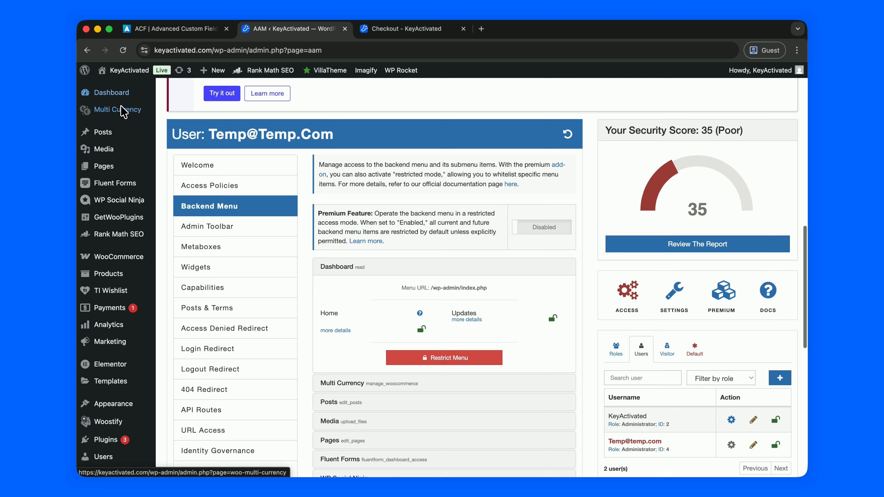
pyautogui.scroll(-5, 243, 355)
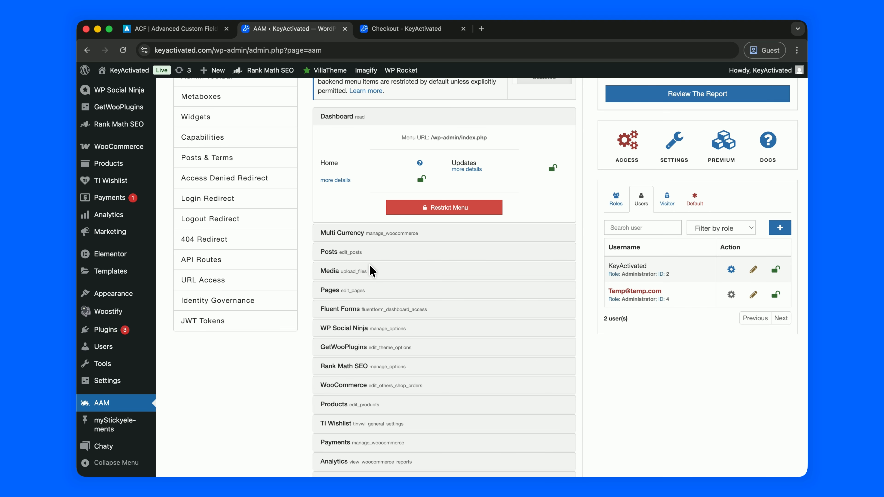
pyautogui.scroll(-1, 372, 271)
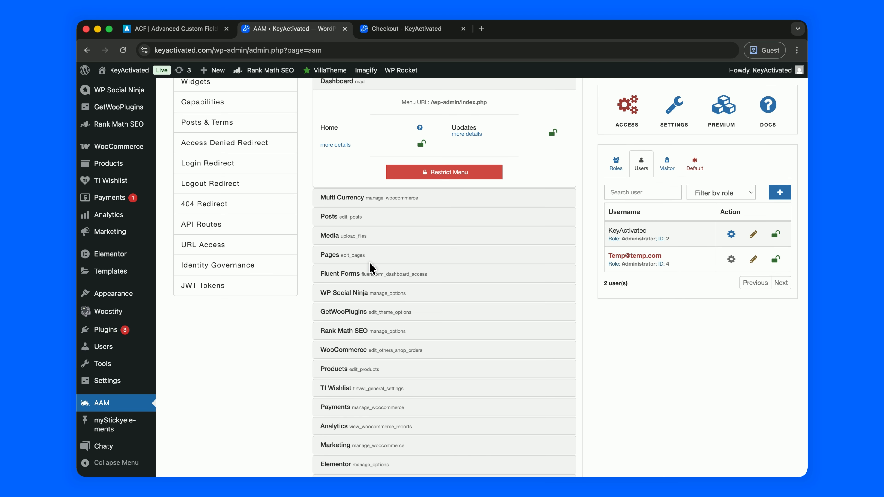
pyautogui.scroll(-3, 371, 268)
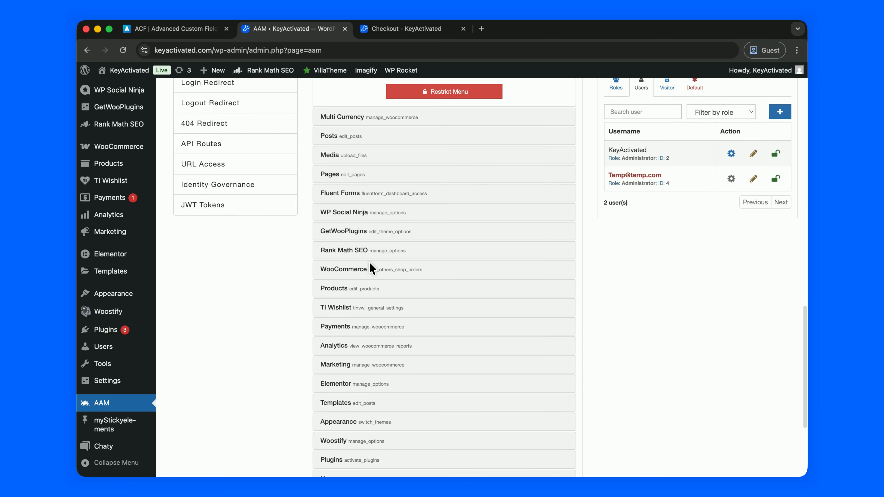
pyautogui.scroll(-2, 372, 270)
pyautogui.moveTo(105, 329)
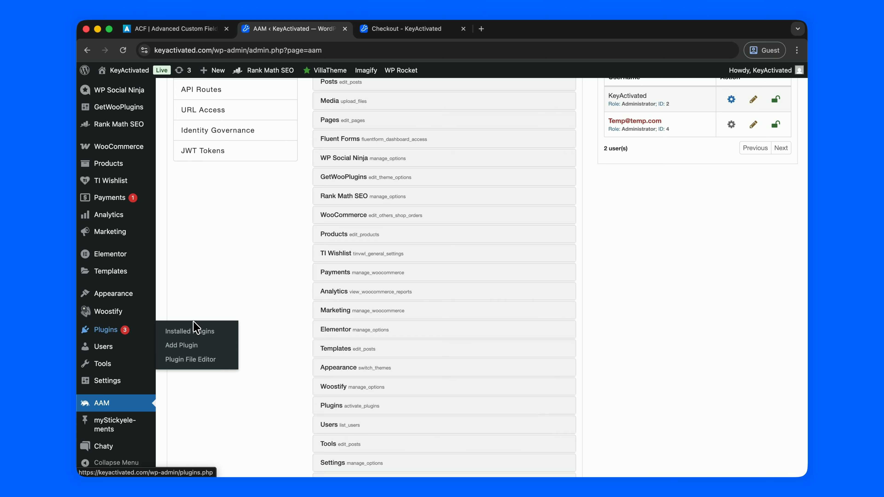
pyautogui.scroll(3, 212, 255)
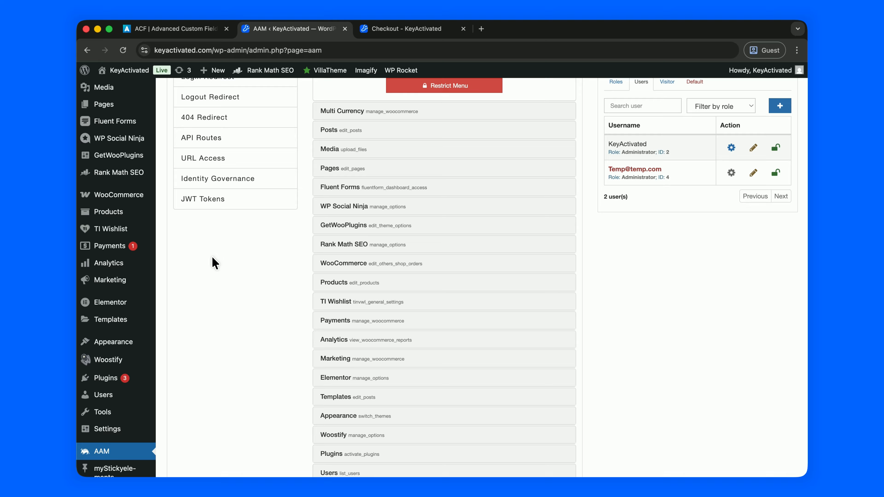
pyautogui.moveTo(113, 343)
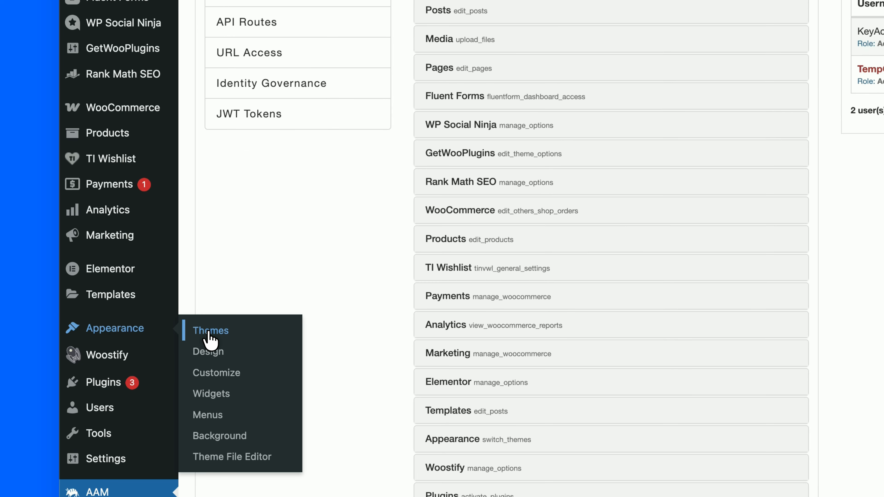
pyautogui.scroll(4, 306, 249)
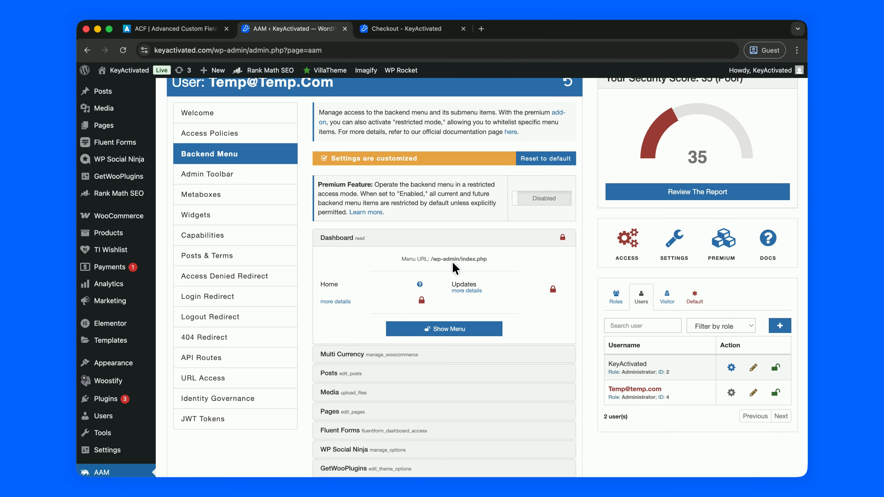
# Step: Restrict the Multi Currency menu item for the temporary user
pyautogui.click(428, 241)
pyautogui.click(426, 256)
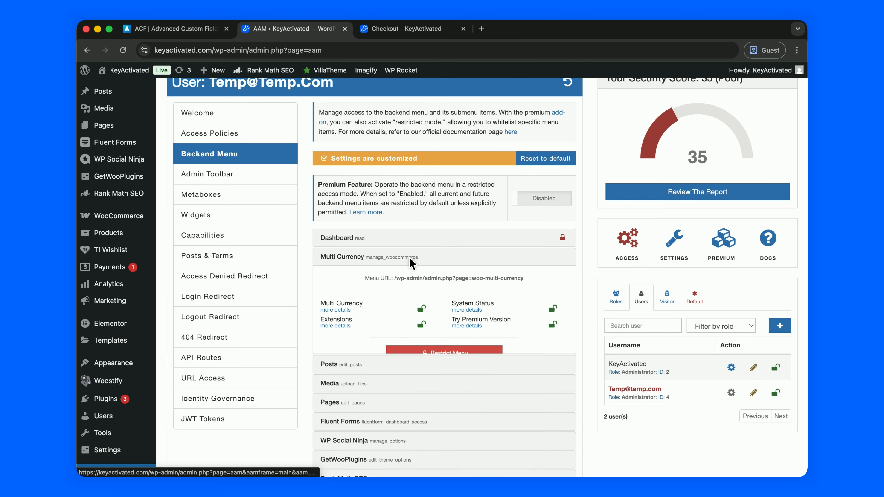
pyautogui.click(426, 351)
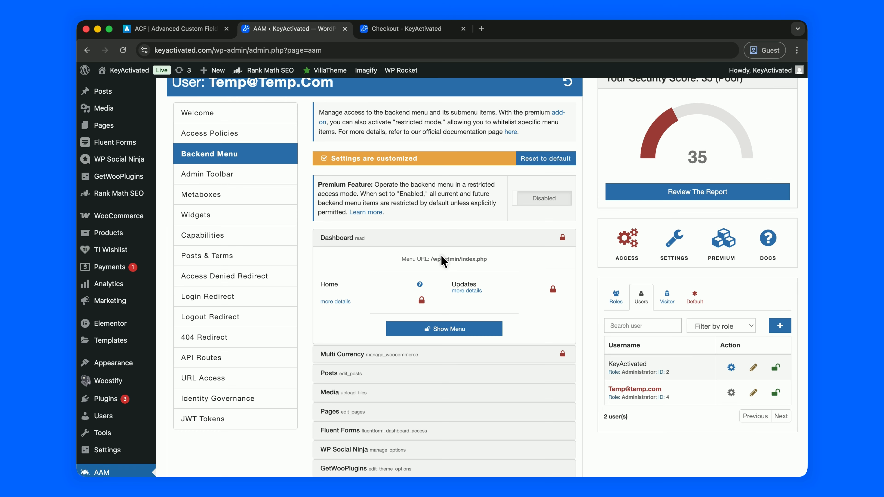
pyautogui.click(432, 351)
pyautogui.click(448, 240)
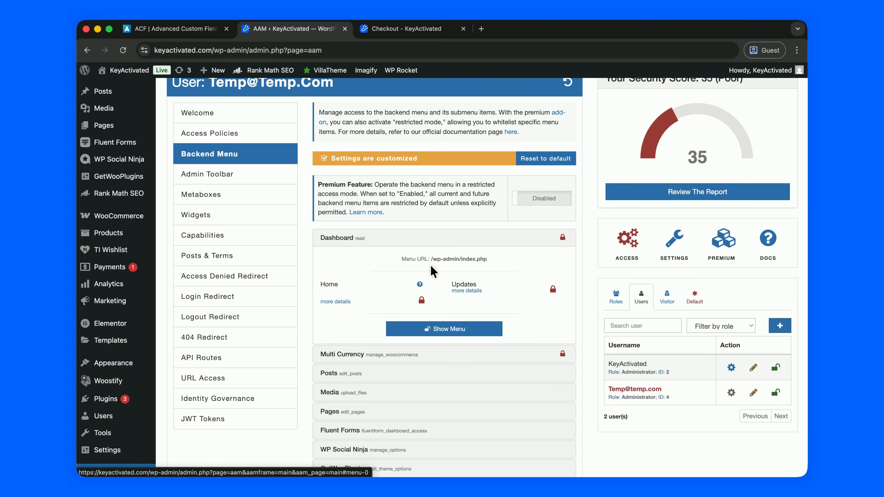
pyautogui.click(450, 243)
# Step: Restrict the Posts, Media, Pages and Fluent Forms menu items
pyautogui.click(431, 278)
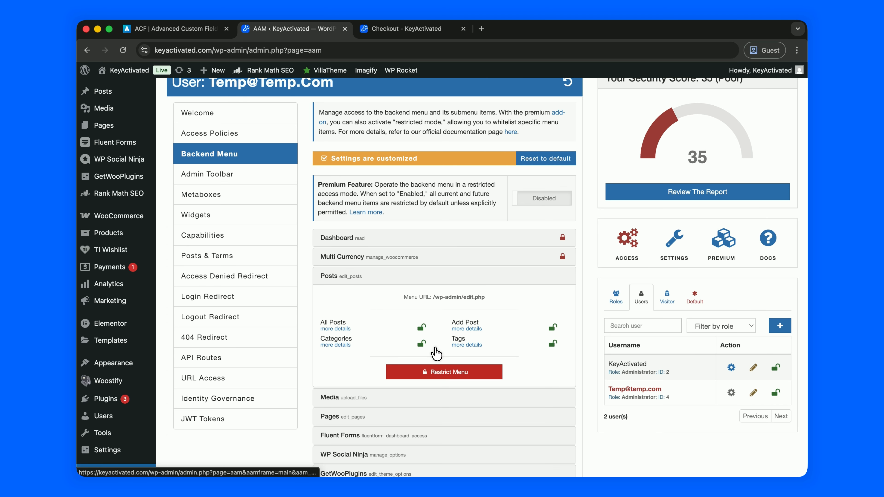
pyautogui.click(436, 367)
pyautogui.click(432, 356)
pyautogui.click(444, 358)
pyautogui.scroll(-4, 445, 359)
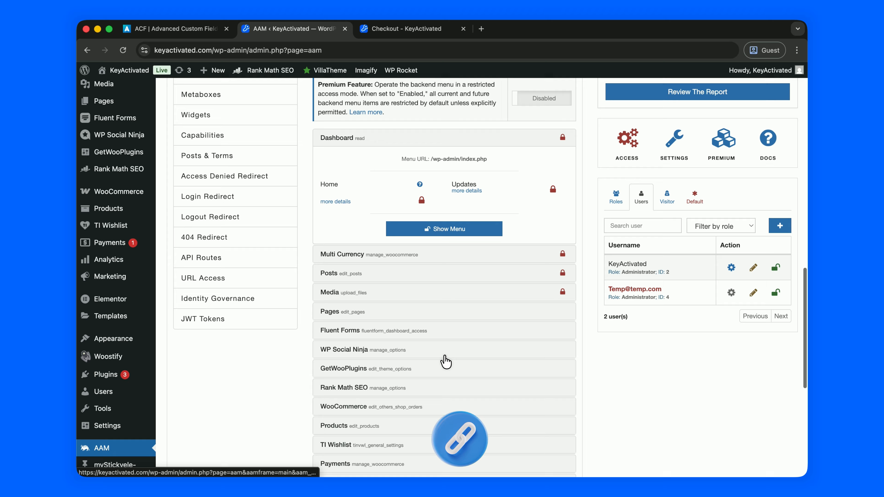
pyautogui.click(434, 254)
pyautogui.click(447, 237)
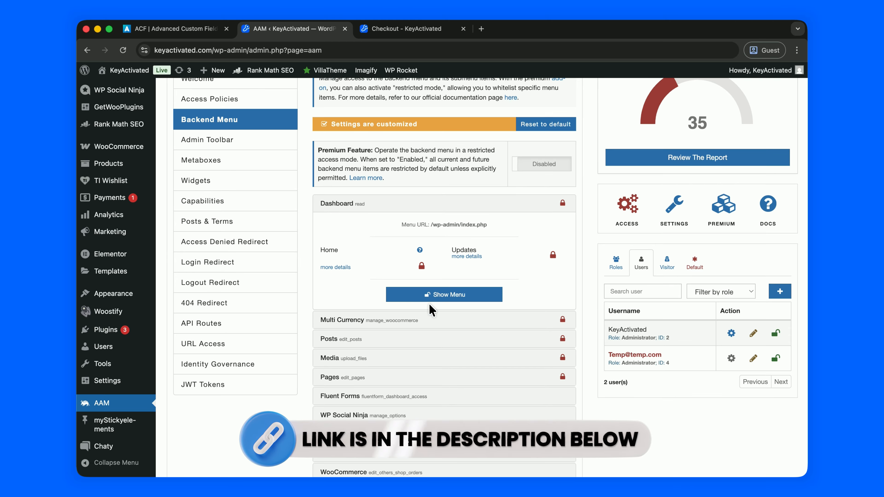
pyautogui.click(422, 397)
pyautogui.click(447, 442)
pyautogui.scroll(-5, 448, 386)
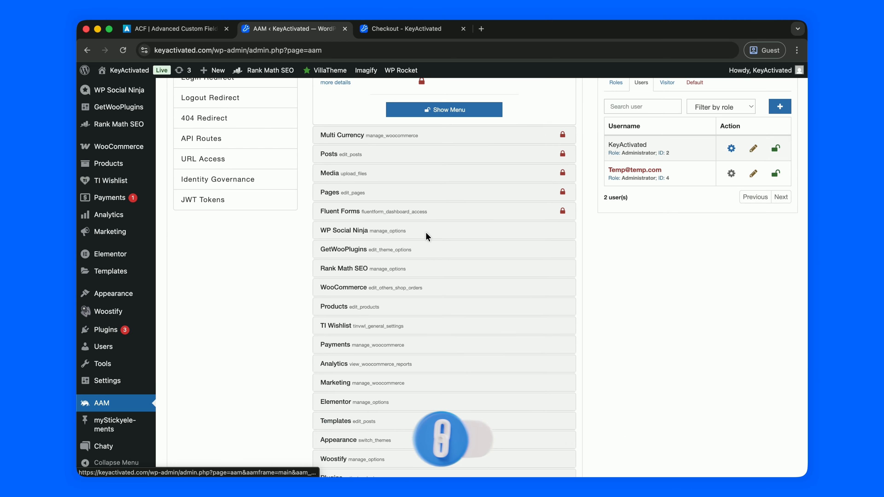
# Step: Restrict the WP Social Ninja, GetWooPlugins, Rank Math SEO and WooCommerce menu items
pyautogui.click(426, 233)
pyautogui.click(426, 310)
pyautogui.scroll(-1, 420, 321)
pyautogui.scroll(-4, 419, 321)
pyautogui.click(432, 298)
pyautogui.click(438, 283)
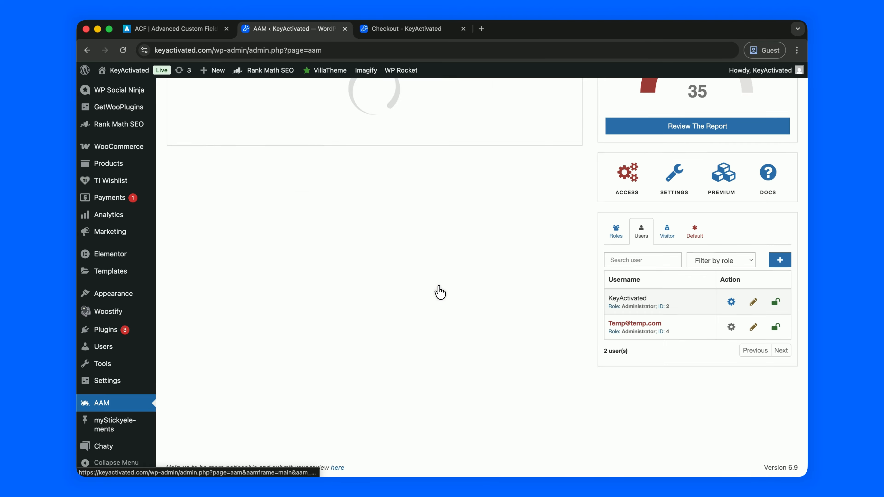
pyautogui.scroll(-5, 439, 286)
pyautogui.click(437, 277)
pyautogui.click(432, 315)
pyautogui.scroll(-5, 414, 350)
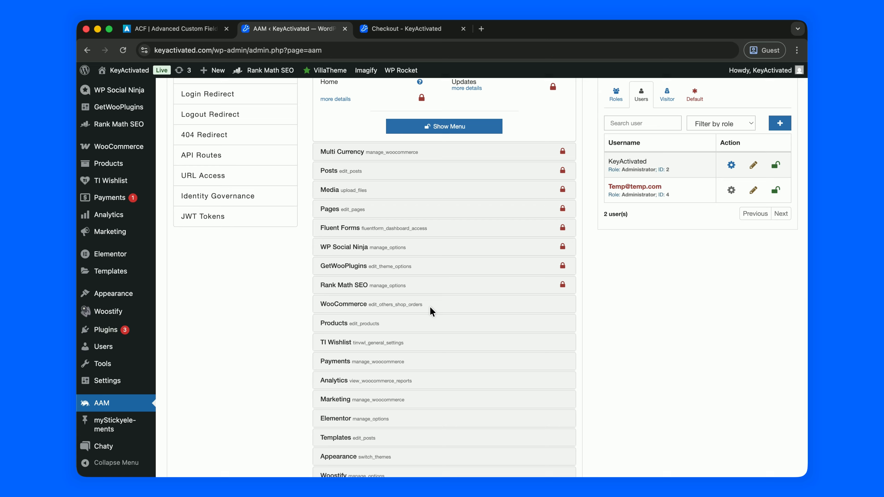
pyautogui.click(430, 308)
pyautogui.click(425, 369)
pyautogui.scroll(-5, 426, 370)
# Step: Restrict the Products, TI Wishlist, Payments and Analytics menu items
pyautogui.click(428, 307)
pyautogui.click(425, 358)
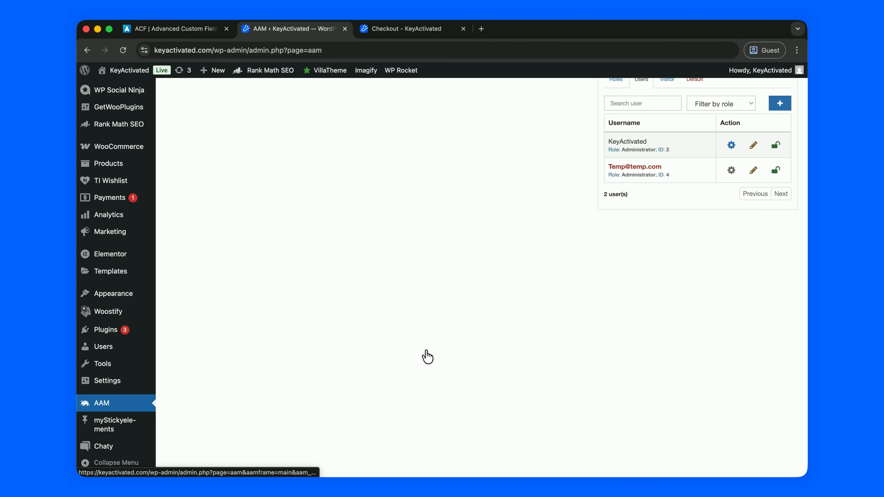
pyautogui.click(436, 325)
pyautogui.click(432, 358)
pyautogui.scroll(-8, 437, 364)
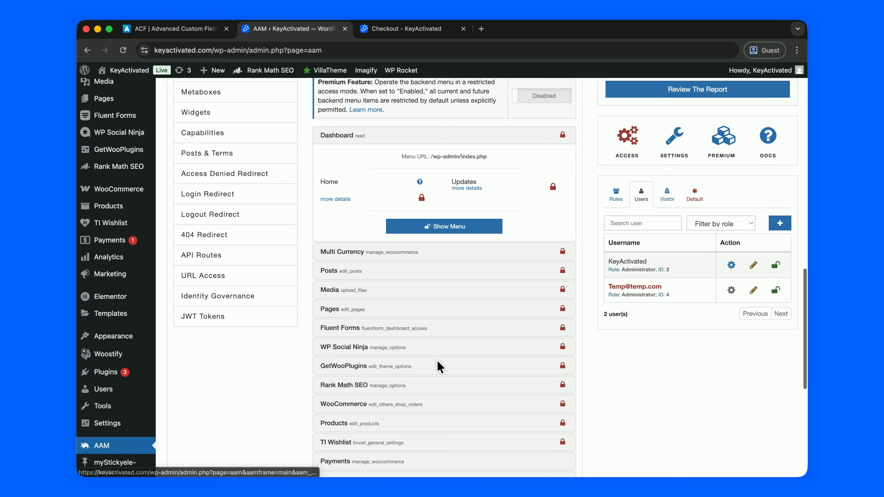
pyautogui.click(433, 256)
pyautogui.click(449, 216)
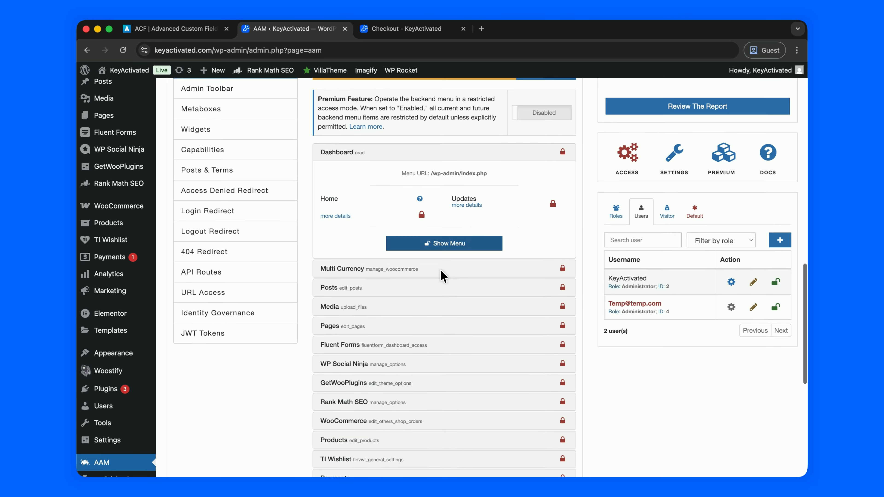
pyautogui.scroll(-8, 440, 271)
pyautogui.click(434, 239)
pyautogui.click(432, 303)
pyautogui.scroll(-5, 433, 303)
pyautogui.scroll(-3, 434, 307)
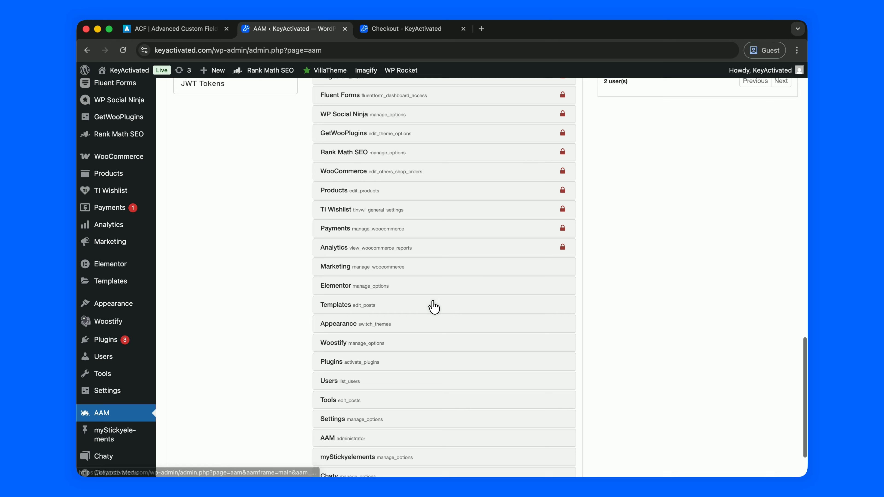
# Step: Restrict the Marketing and Elementor menu items
pyautogui.click(438, 268)
pyautogui.click(440, 255)
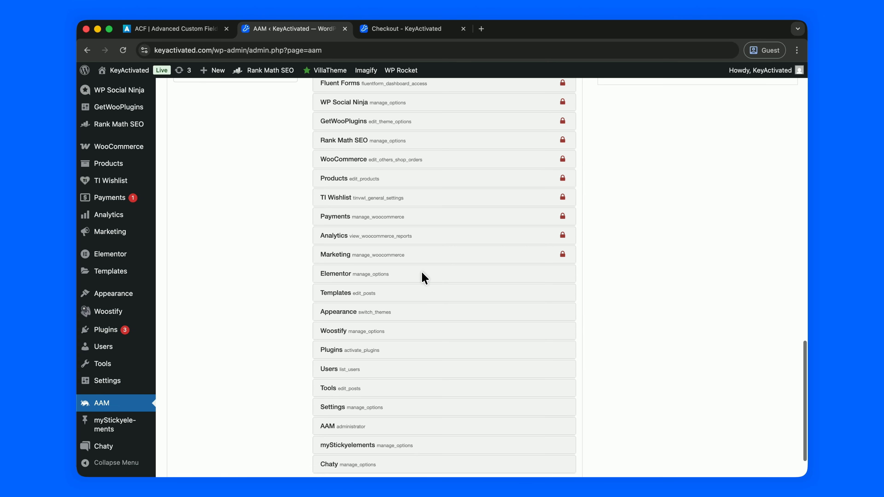
pyautogui.click(424, 275)
pyautogui.click(416, 368)
pyautogui.scroll(-3, 419, 372)
pyautogui.click(419, 255)
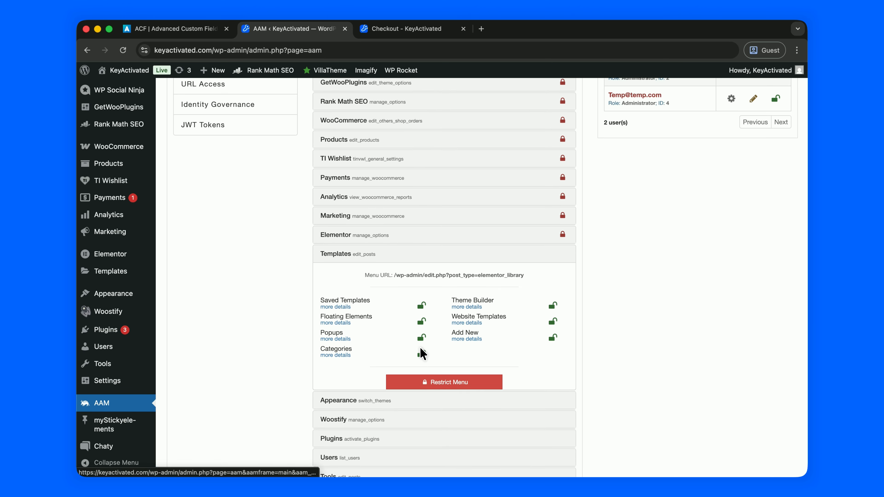
# Step: Restrict Templates and Users, leaving Appearance and Plugins unrestricted
pyautogui.click(428, 380)
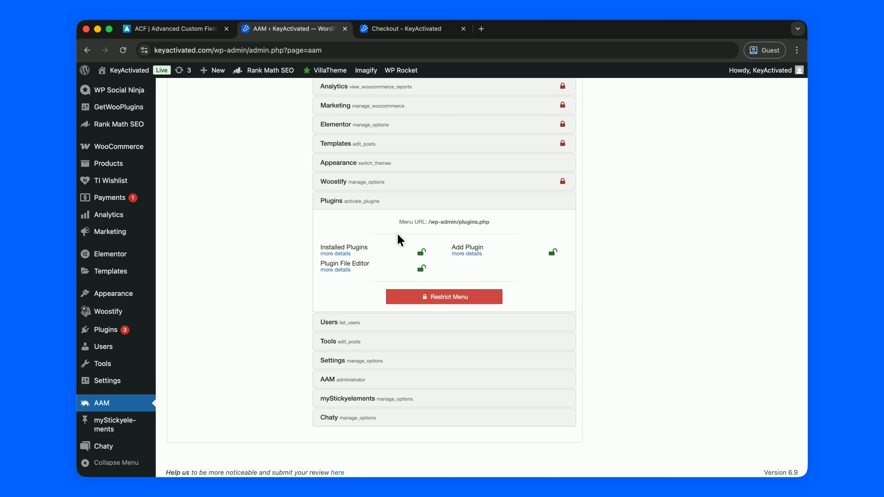
pyautogui.scroll(-1, 408, 240)
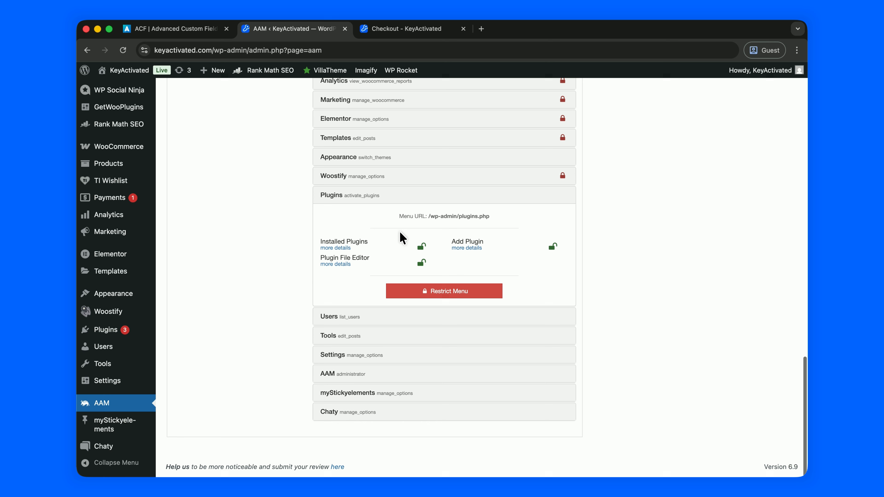
pyautogui.click(417, 199)
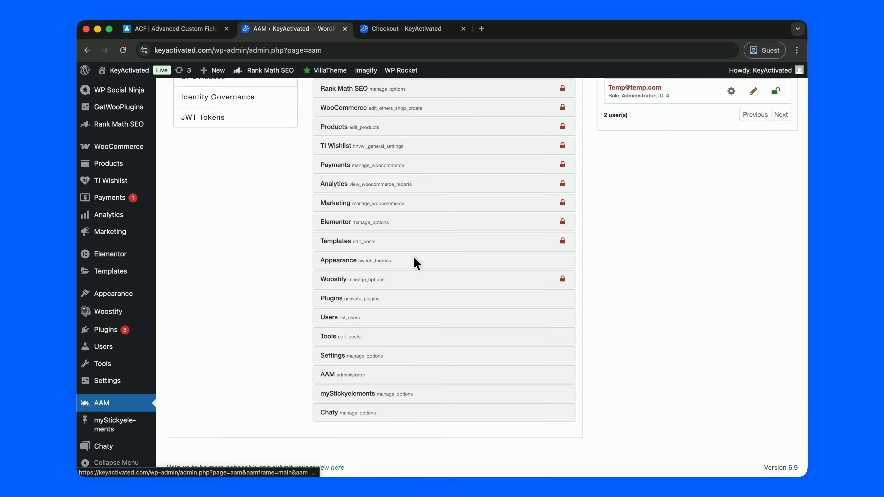
pyautogui.click(418, 319)
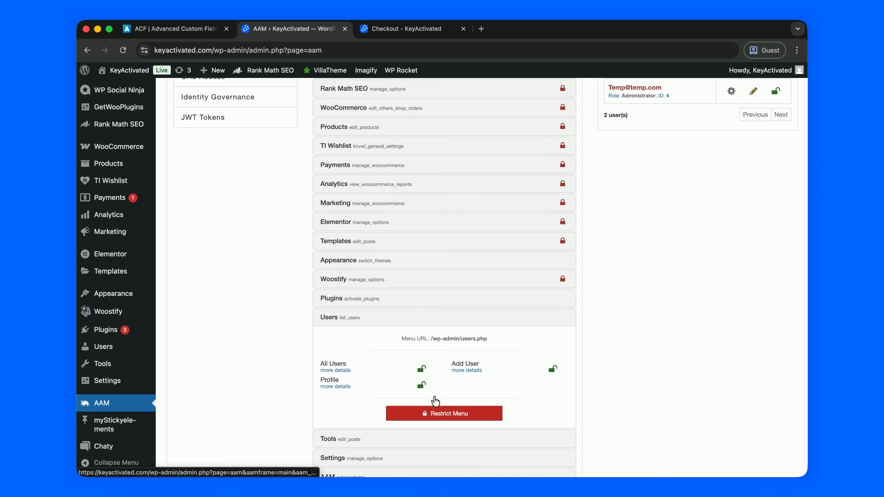
pyautogui.click(435, 418)
# Step: Restrict the Tools, Settings, AAM, mySticky elements and Chaty menu items
pyautogui.click(415, 338)
pyautogui.click(419, 367)
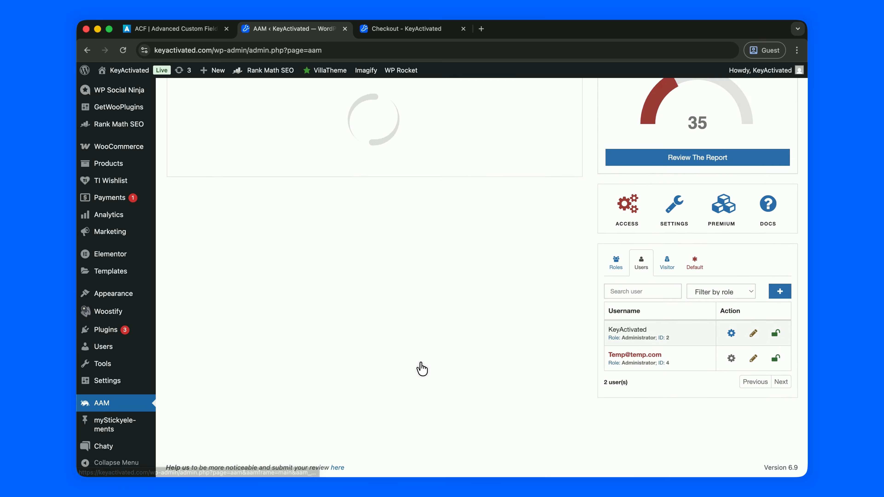
pyautogui.click(426, 355)
pyautogui.click(428, 351)
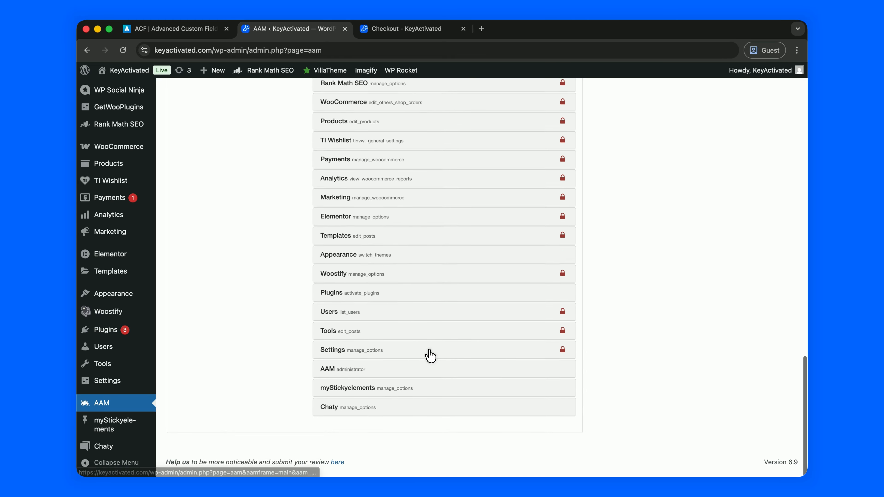
pyautogui.click(426, 374)
pyautogui.click(425, 372)
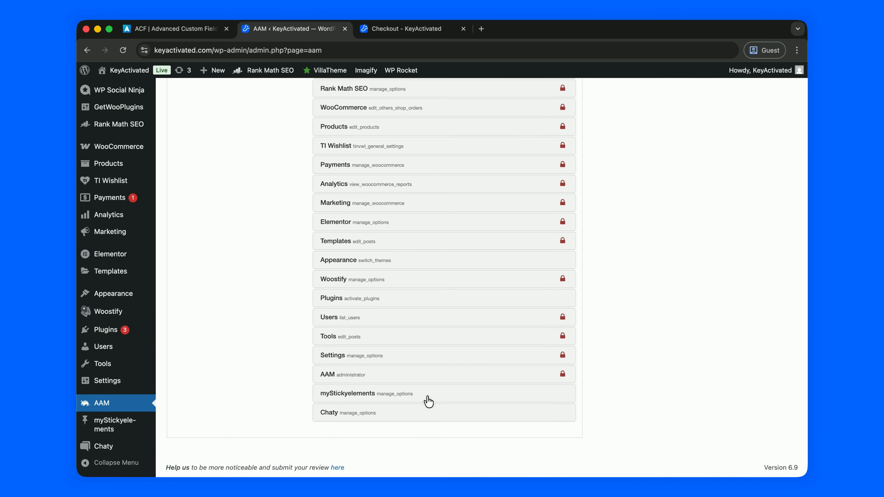
pyautogui.click(424, 396)
pyautogui.click(432, 388)
pyautogui.click(433, 409)
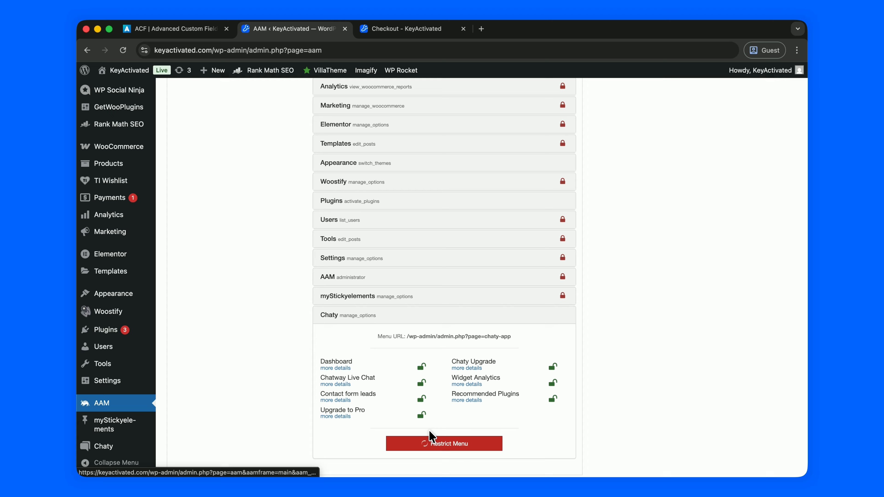
pyautogui.click(430, 440)
pyautogui.scroll(-10, 445, 346)
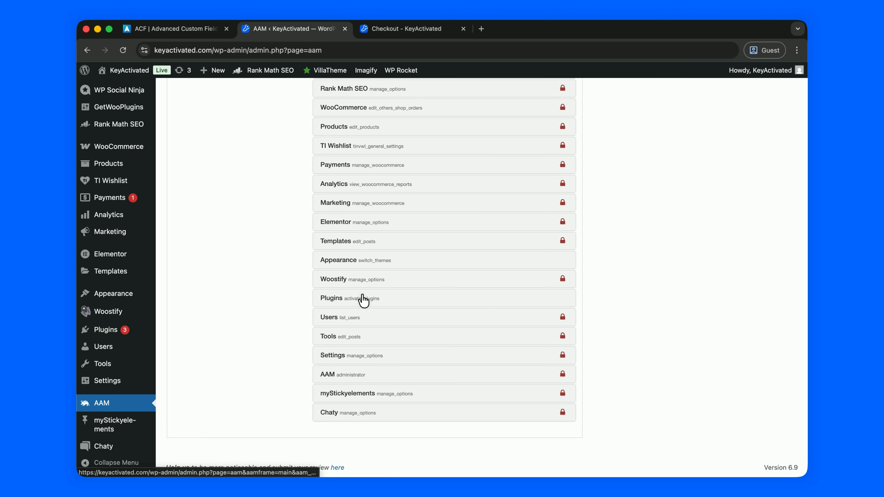
# Step: Scroll back to the top of the temporary user's restricted menu list in AAM
pyautogui.scroll(15, 375, 299)
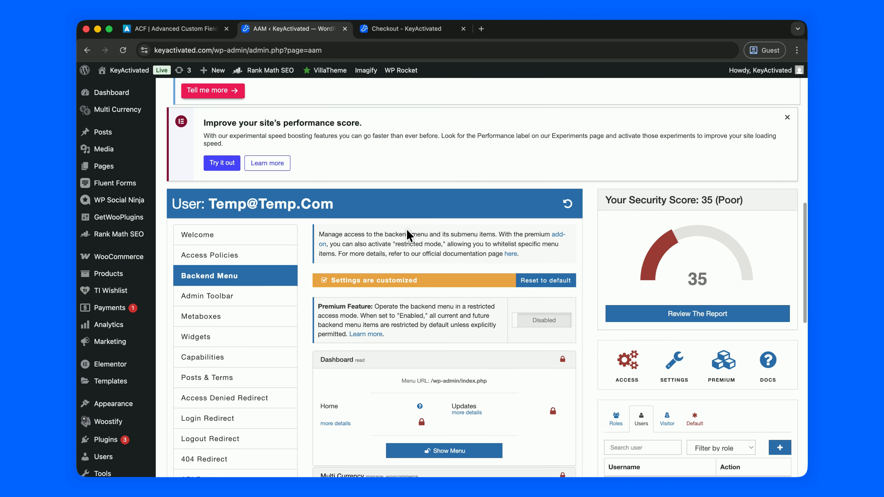
pyautogui.scroll(-5, 406, 230)
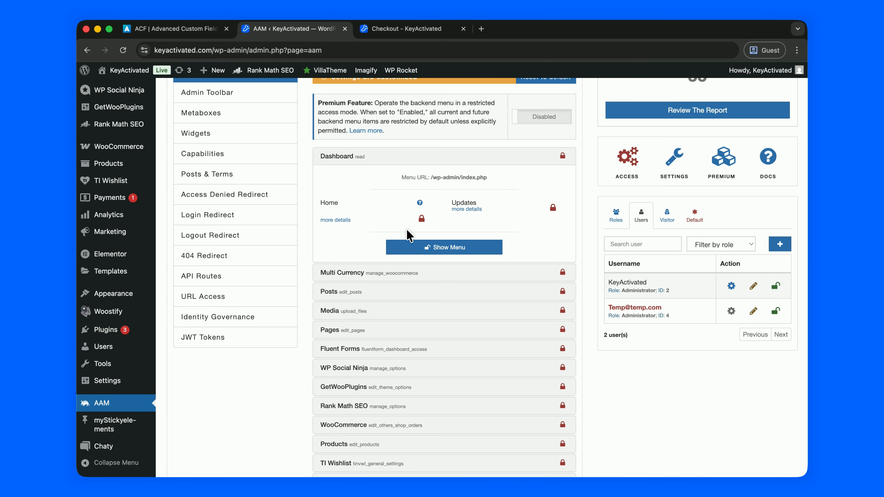
pyautogui.scroll(7, 407, 231)
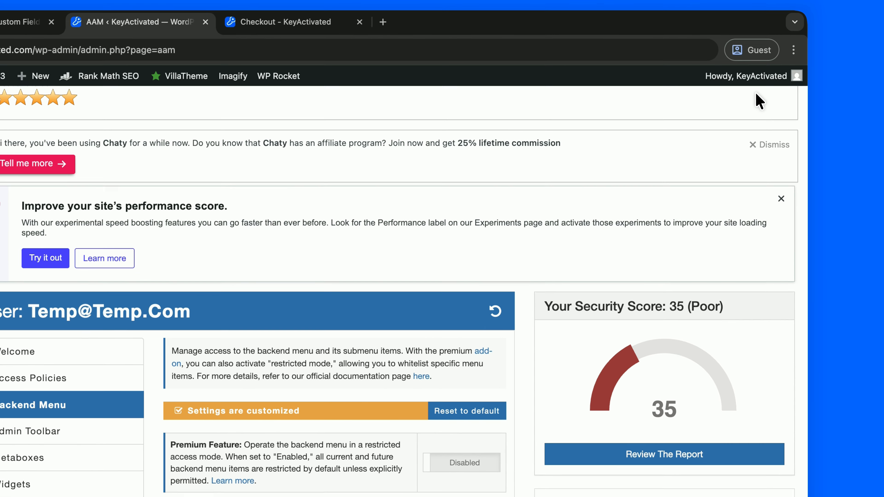
# Step: Log out of the administrator account and sign in as the temporary user
pyautogui.moveTo(776, 70)
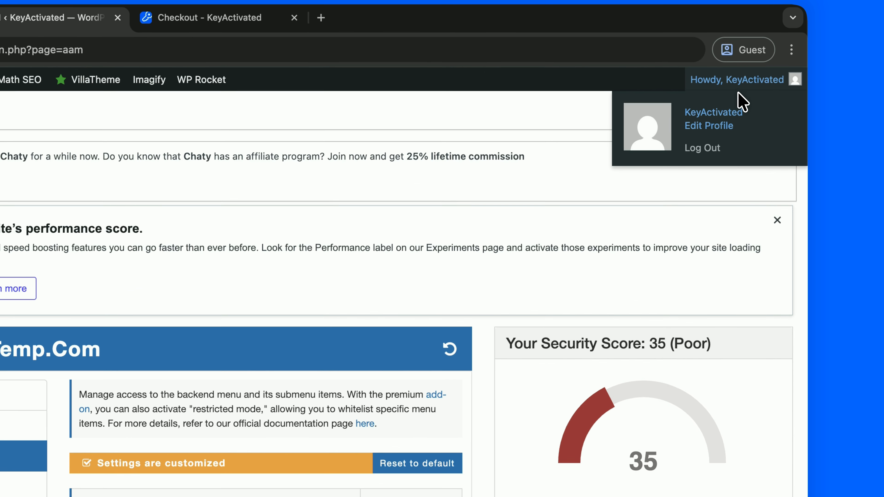
pyautogui.click(710, 149)
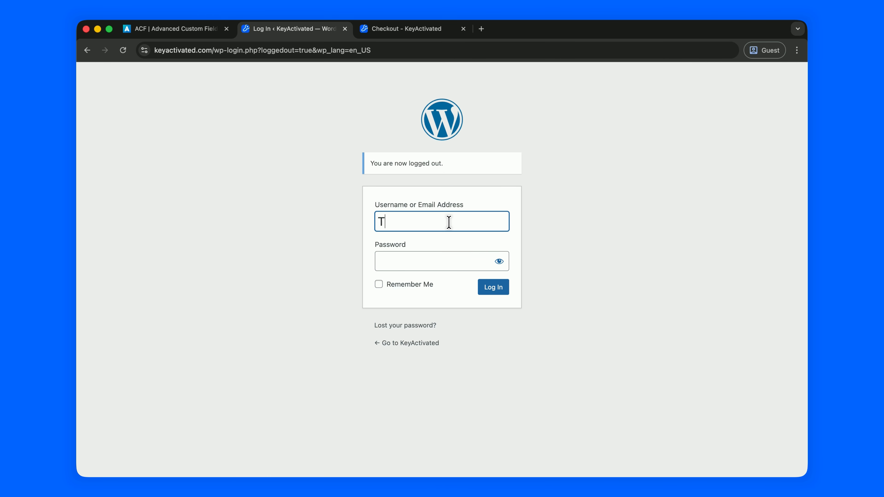
pyautogui.click(435, 267)
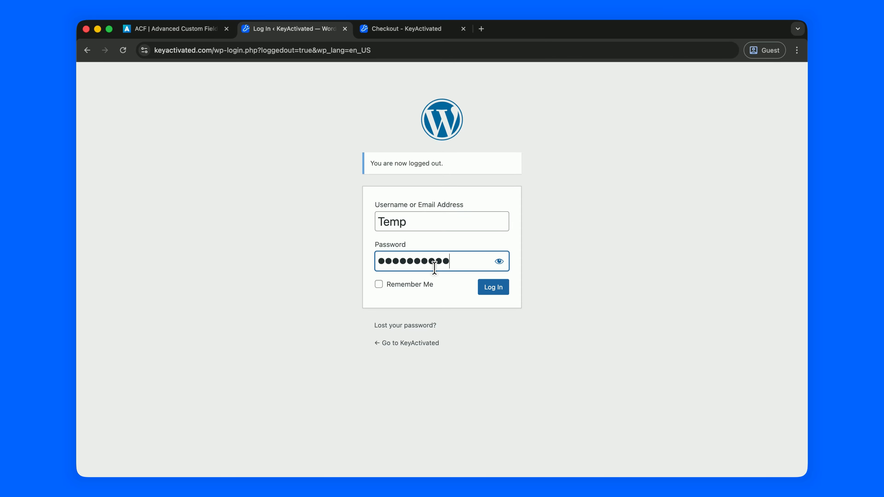
pyautogui.click(493, 286)
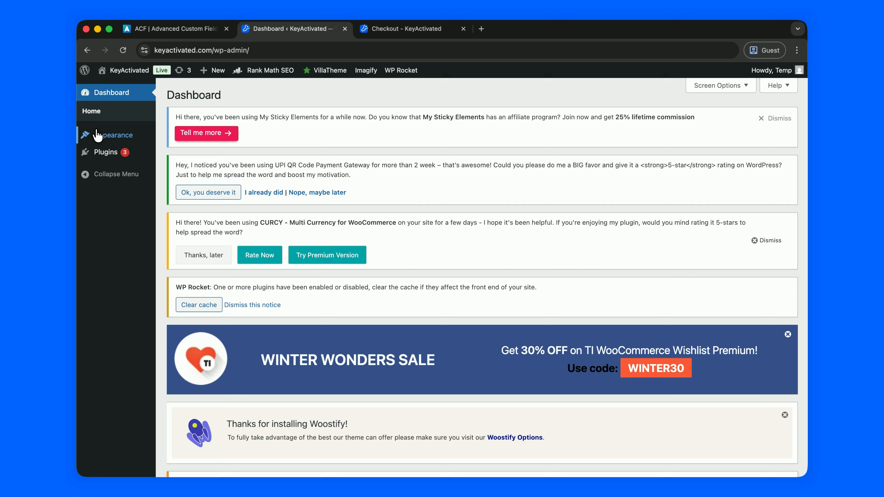
# Step: Open Rank Math SEO > Dashboard from the admin bar to confirm access is denied
pyautogui.moveTo(94, 138)
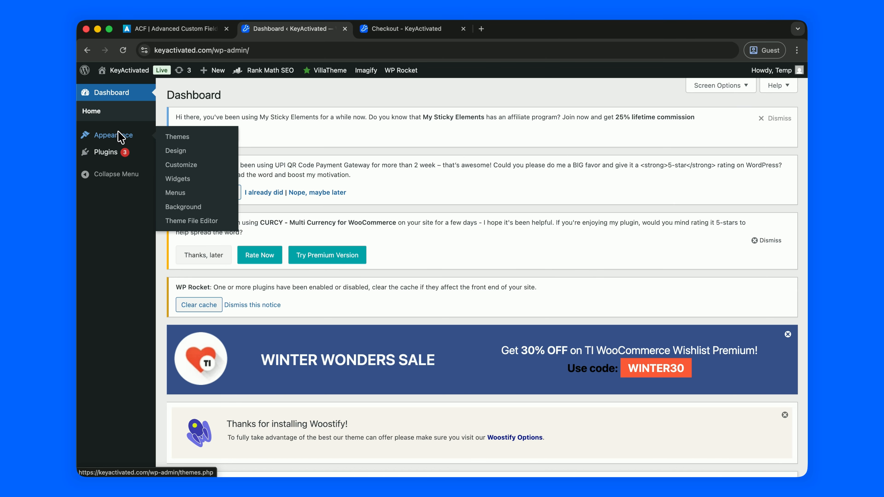
pyautogui.moveTo(122, 151)
pyautogui.moveTo(244, 70)
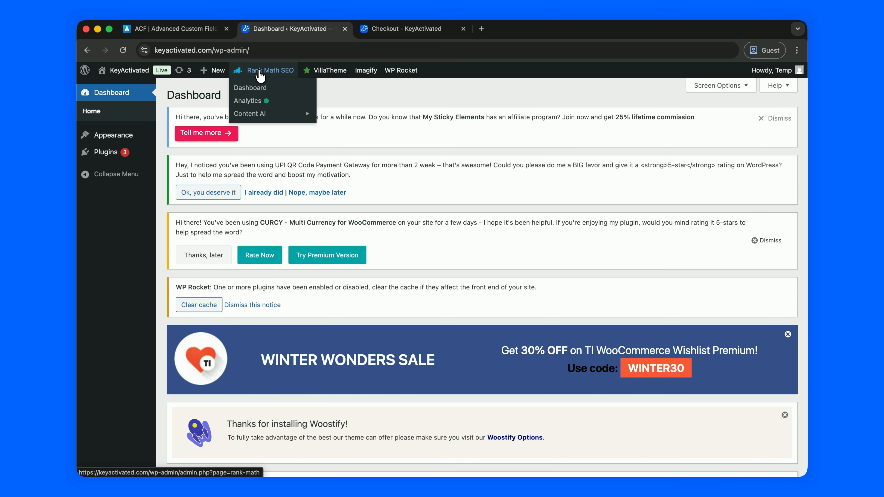
pyautogui.click(257, 89)
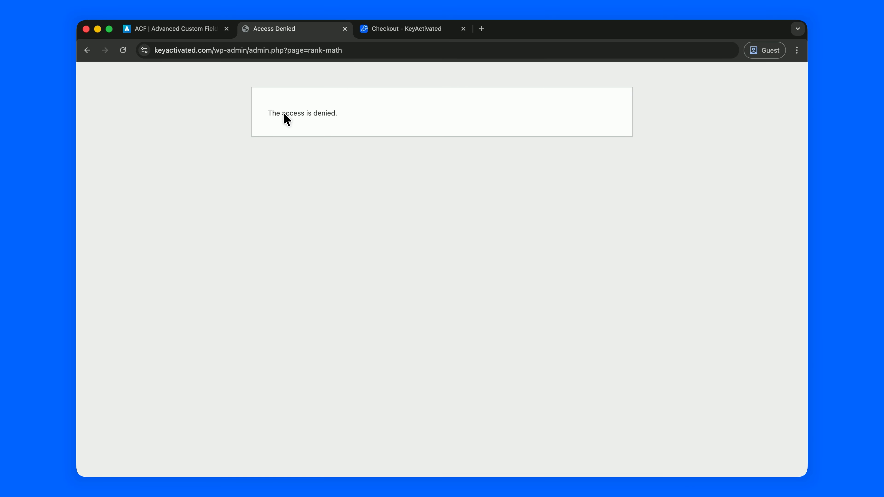